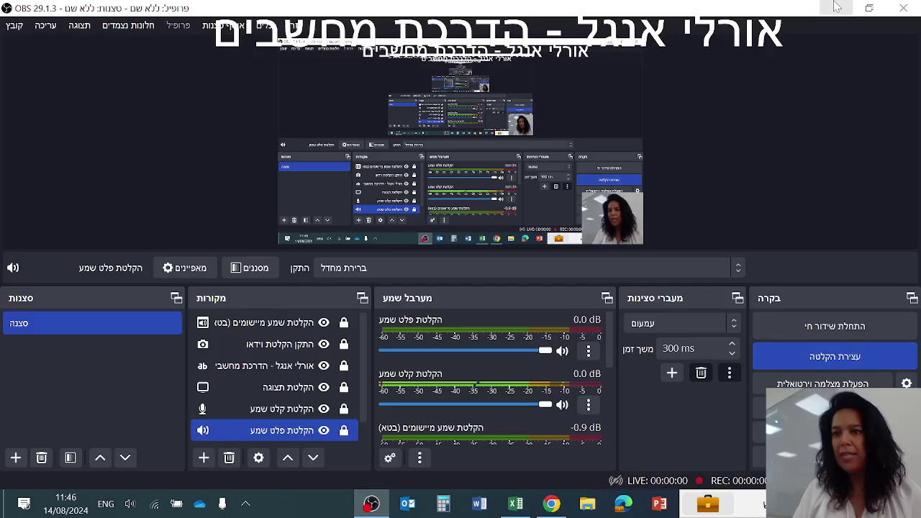
Step: Browse the employee names and work-day numbers in columns A and B
left_click(835, 7)
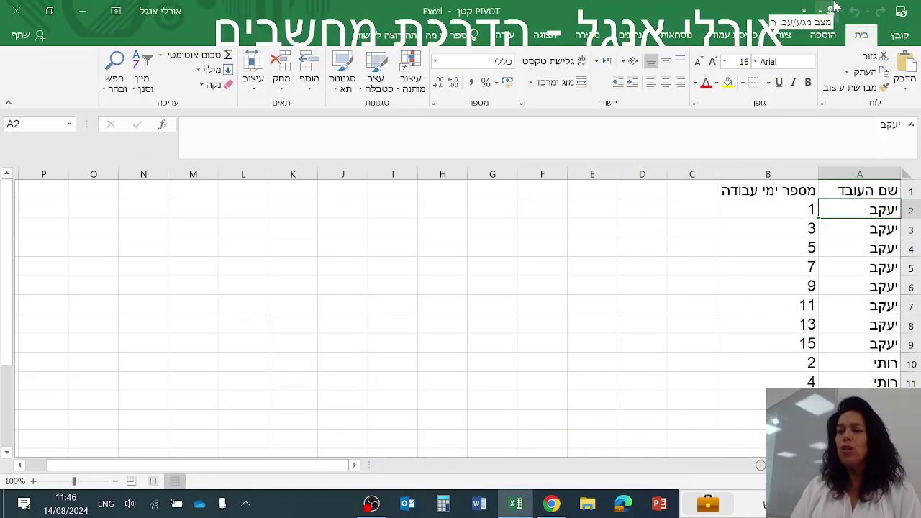
key("Down")
key("Up")
key("Up")
key("Down")
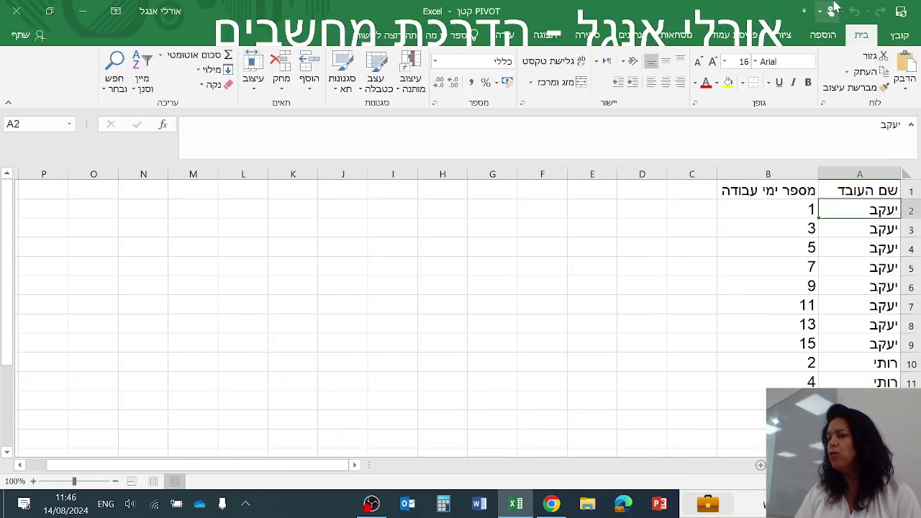
key("Up")
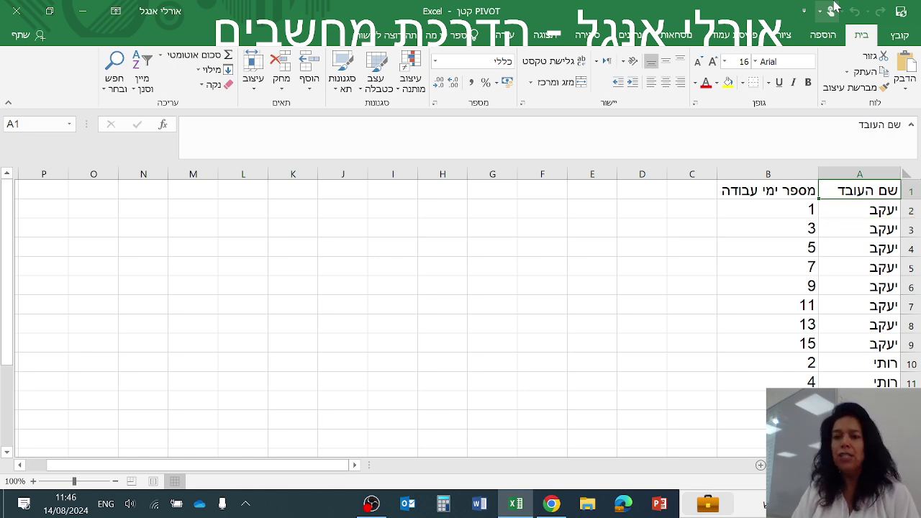
key("Down")
key("Left")
key("Up")
key("Down")
key("Down")
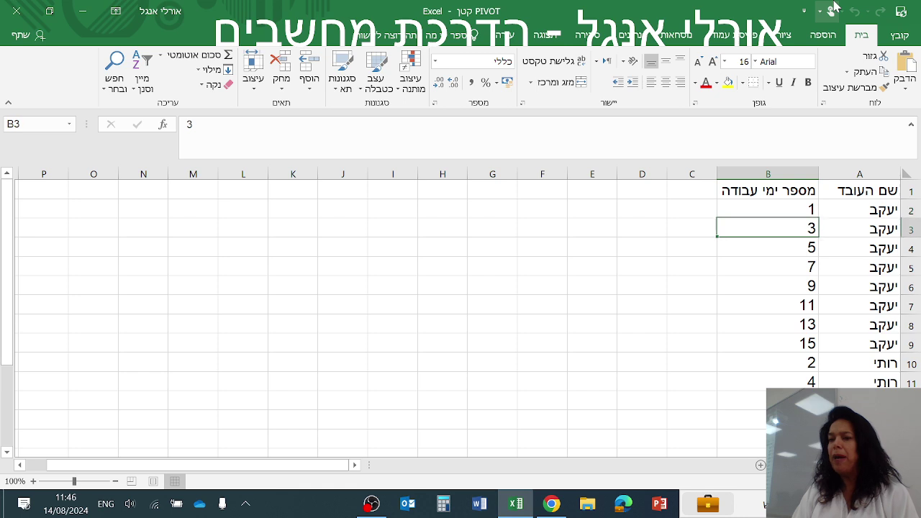
key("Down")
key("Down")
key("Down")
key("Up")
key("Up")
key("Up")
key("Up")
key("Down")
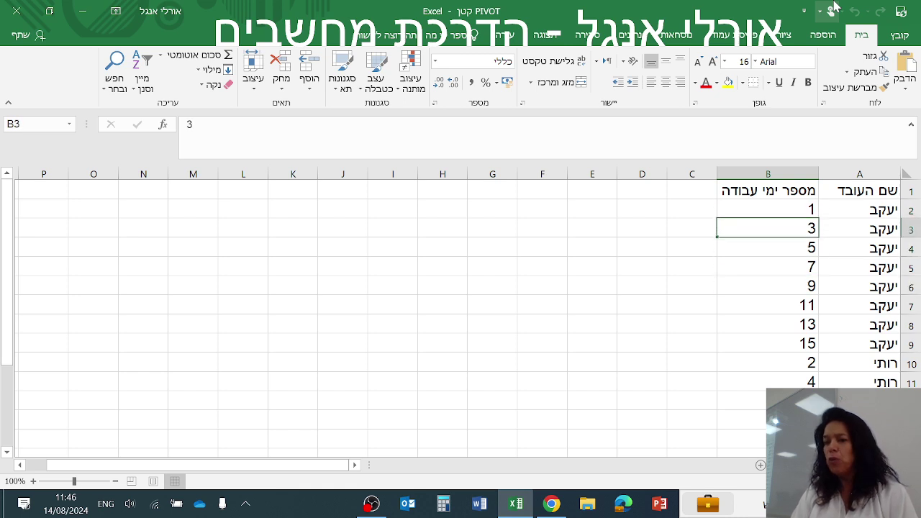
key("Down")
key("Down")
key("Down")
key("Down")
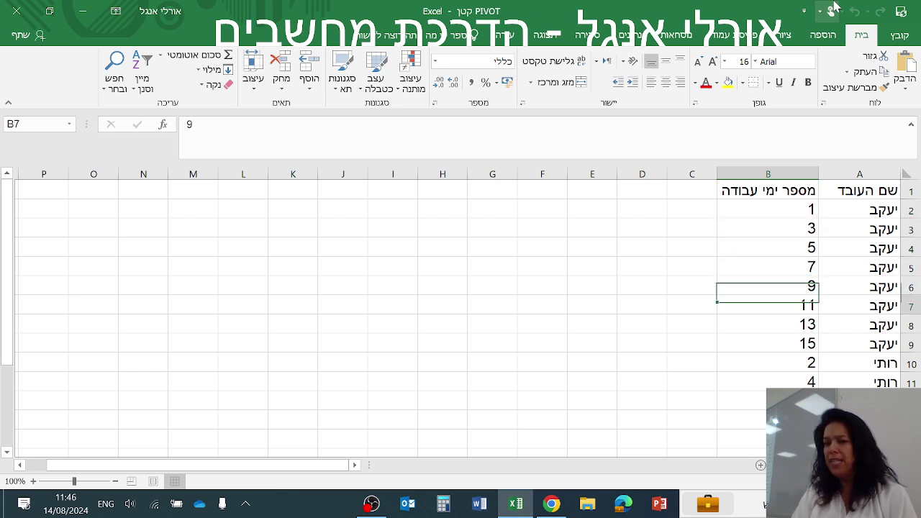
key("Down")
key("Down")
key("Down")
key("Down")
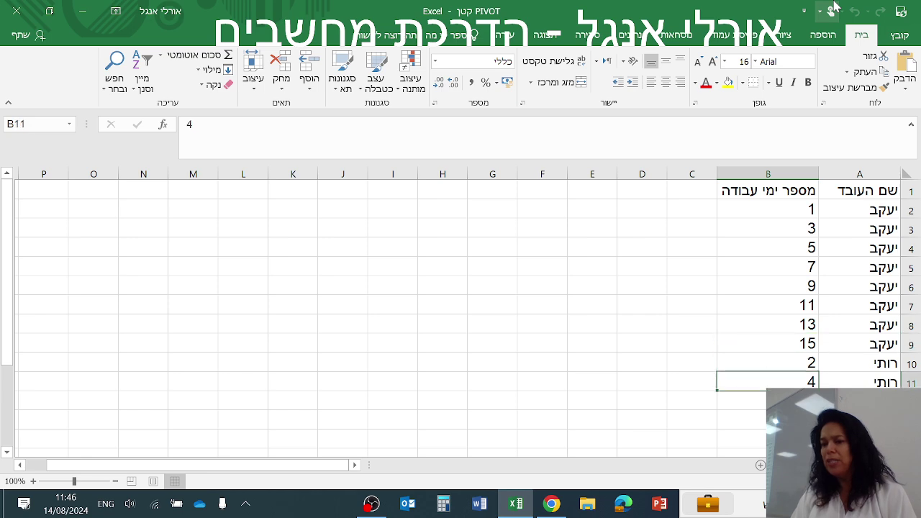
key("Down")
key("Down")
key("Down")
key("Down")
key("Down")
key("Down")
key("Down")
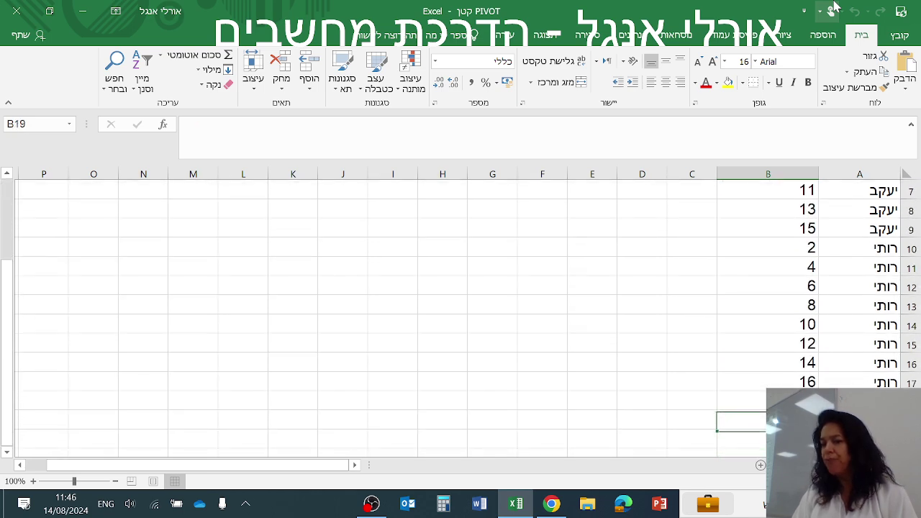
key("Up")
key("Up")
key("Up")
key("Up")
key("Up")
key("Up")
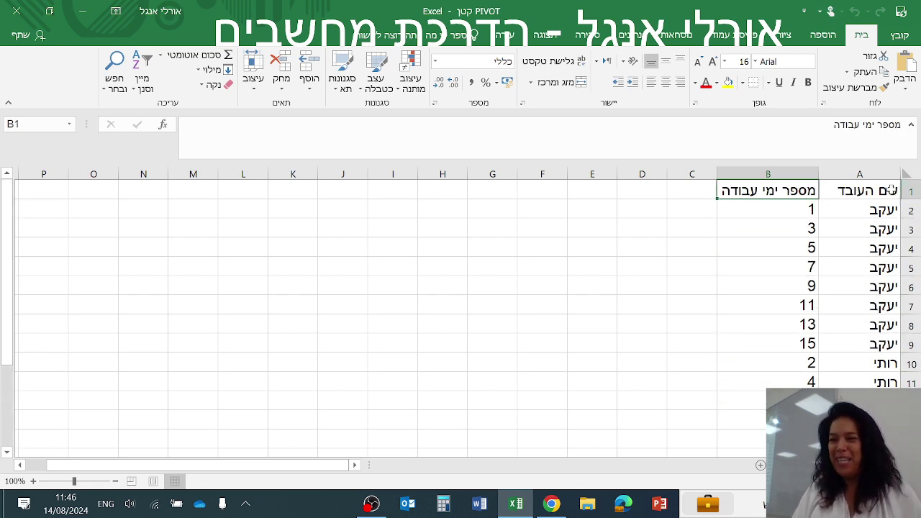
Step: Sort A1:B17 by שם העובד from A to Z
mouse_move(884, 191)
left_mouse_down()
mouse_move(761, 288)
mouse_move(726, 442)
left_mouse_up()
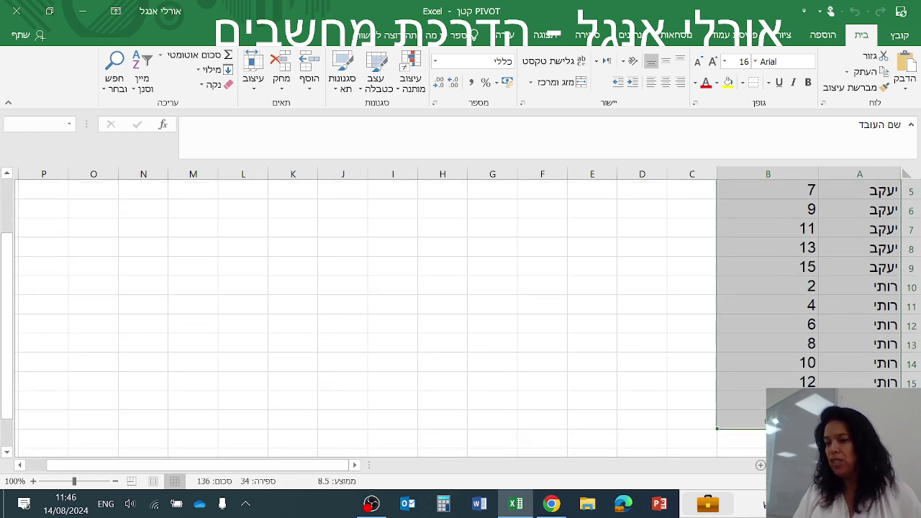
left_click_drag(727, 443, 765, 425)
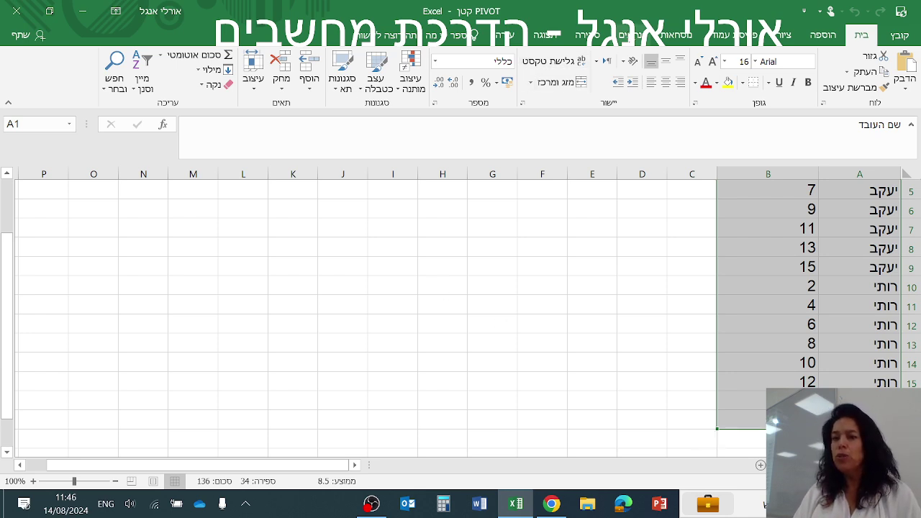
left_click(627, 36)
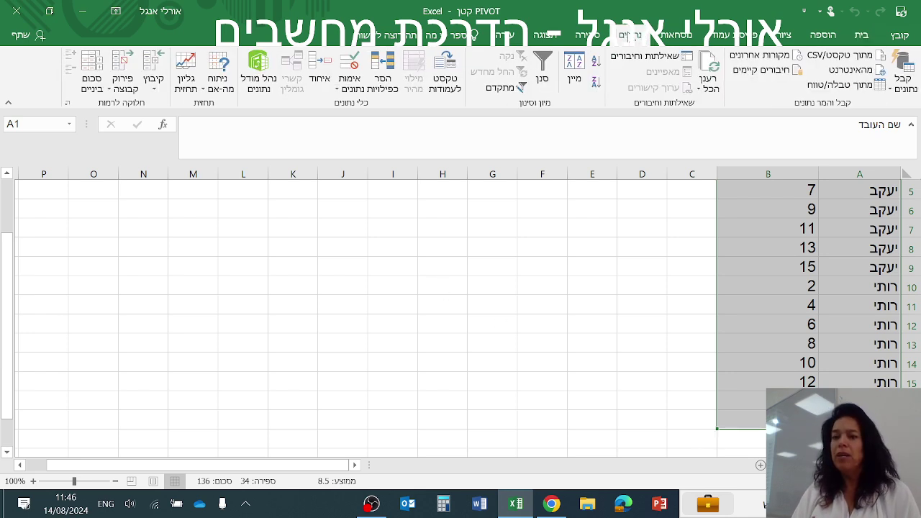
left_click(573, 85)
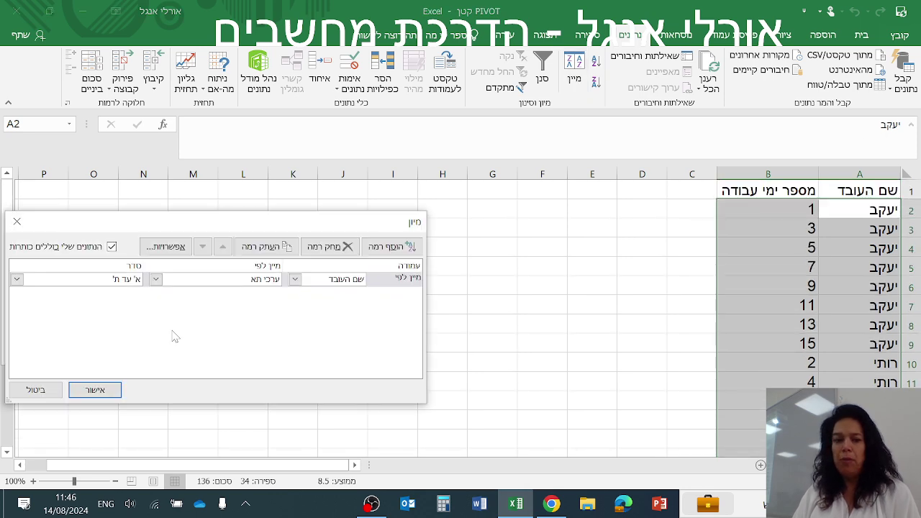
left_click(105, 391)
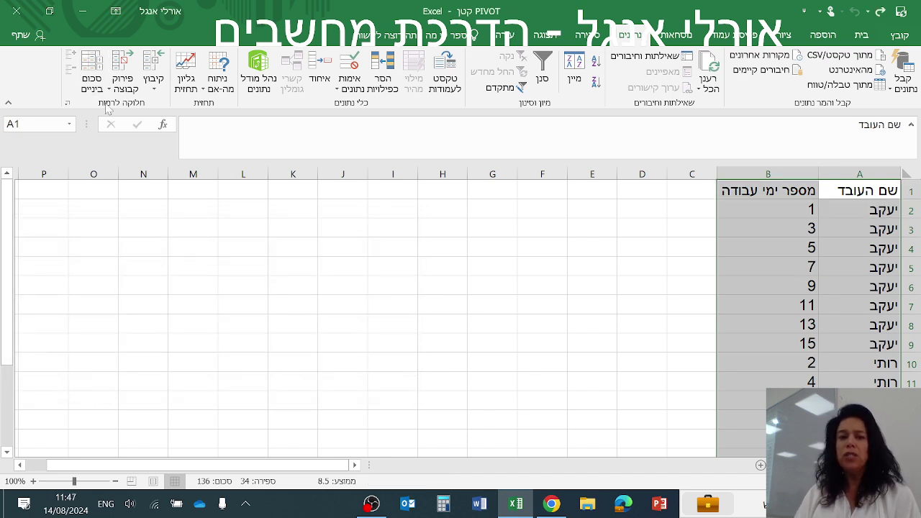
Step: Add a work-day sum subtotal per employee and check the totals 64, 72 and grand total
left_click(101, 79)
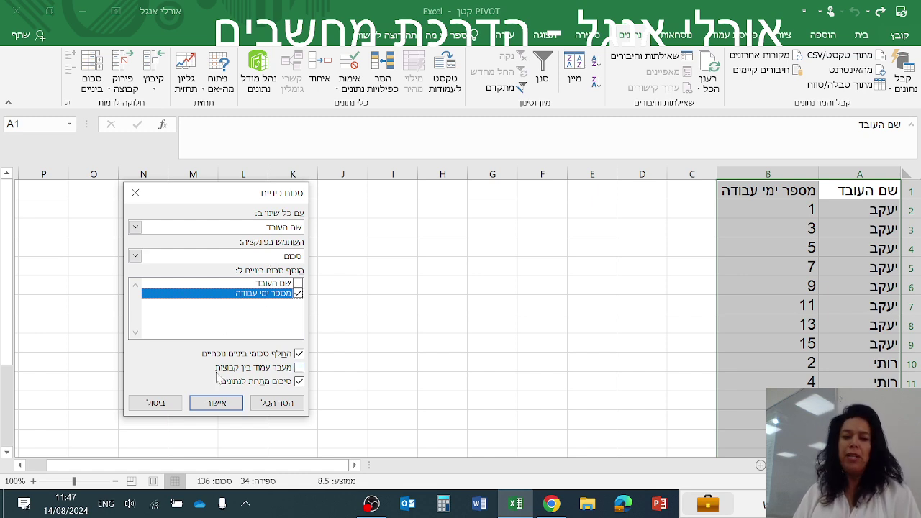
left_click(214, 401)
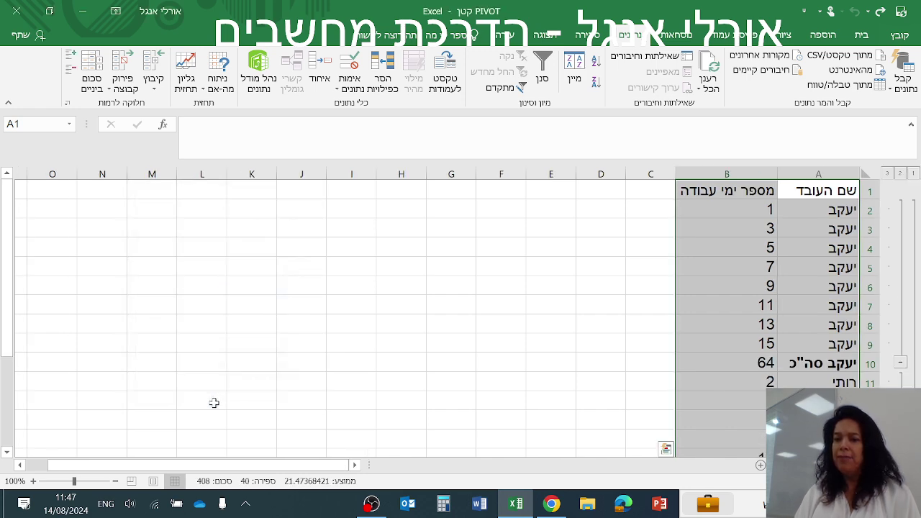
key("Down")
key("Down")
key("Down")
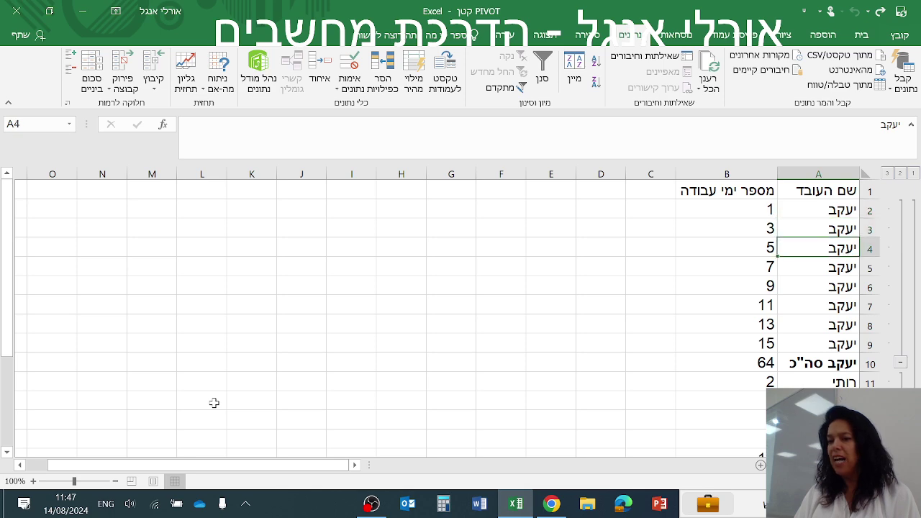
key("Down")
key("Down")
key("Down")
key("Down")
key("Down")
key("Down")
key("Left")
key("Down")
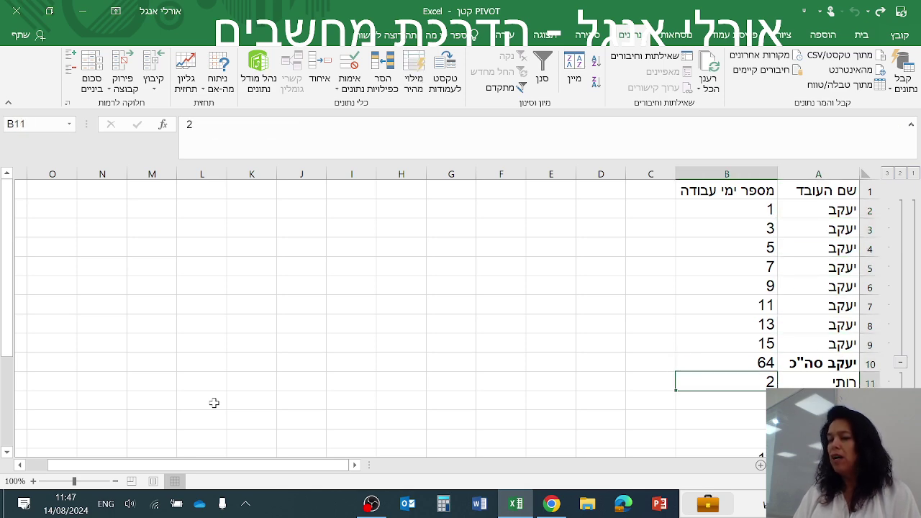
key("Down")
key("Down")
key("Down")
key("Down")
key("Down")
key("Down")
key("Down")
key("Down")
key("Down")
key("Down")
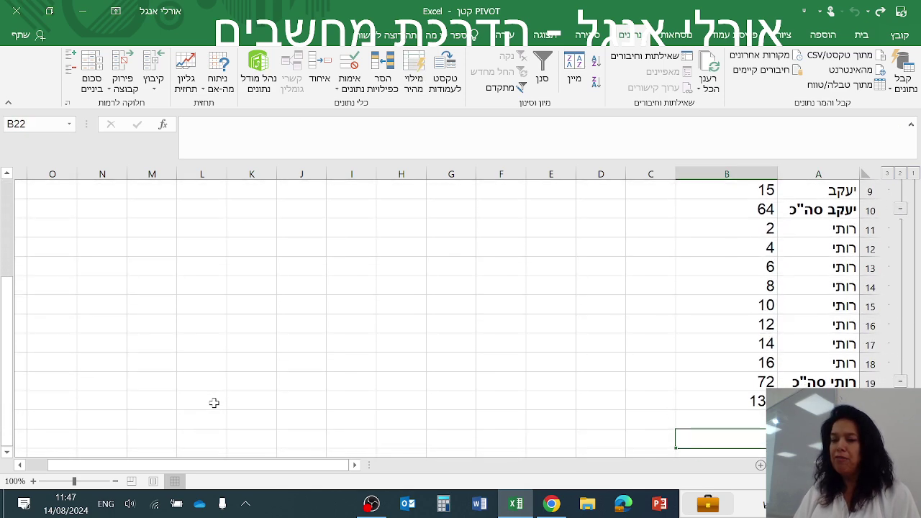
key("Up")
key("Up")
key("Up")
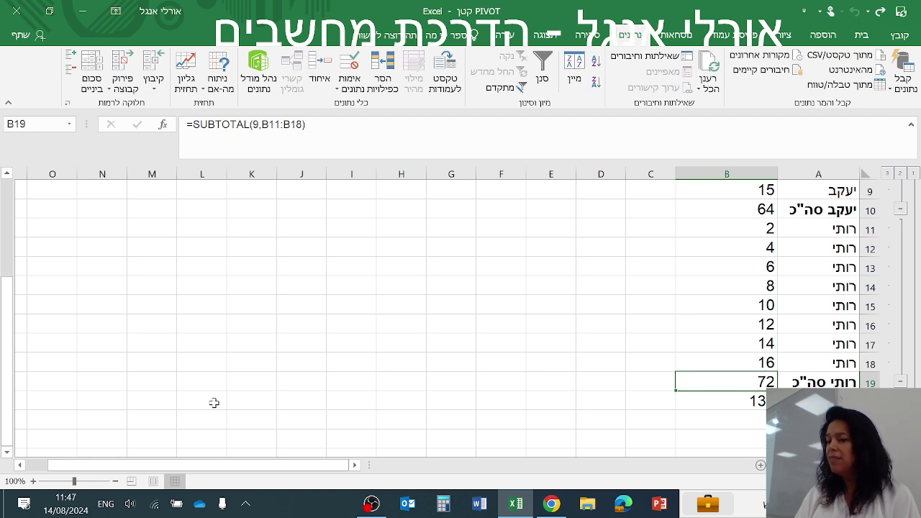
key("Down")
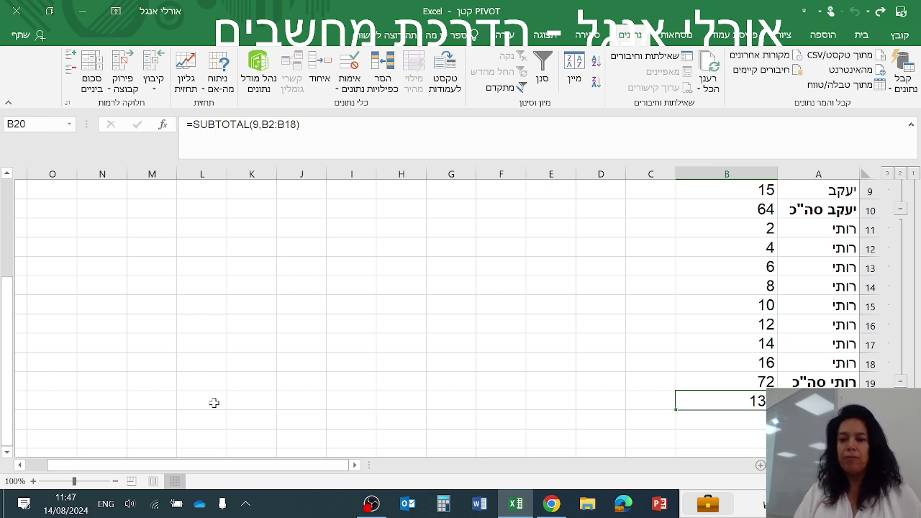
Step: Remove all subtotals from the whole sheet
left_click(865, 174)
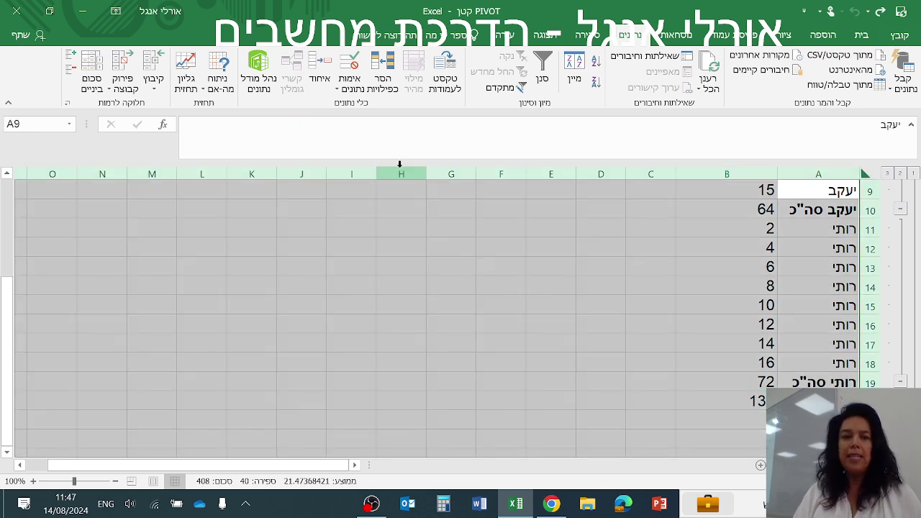
left_click(92, 79)
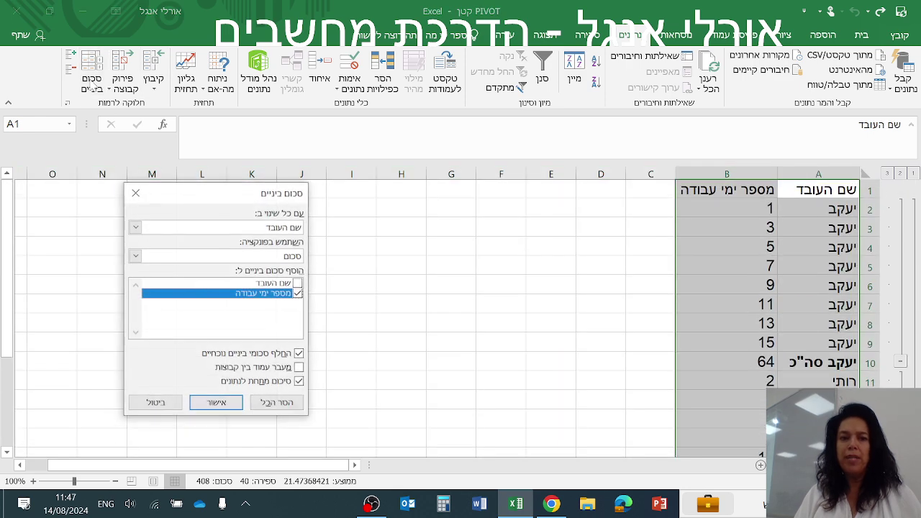
left_click(259, 402)
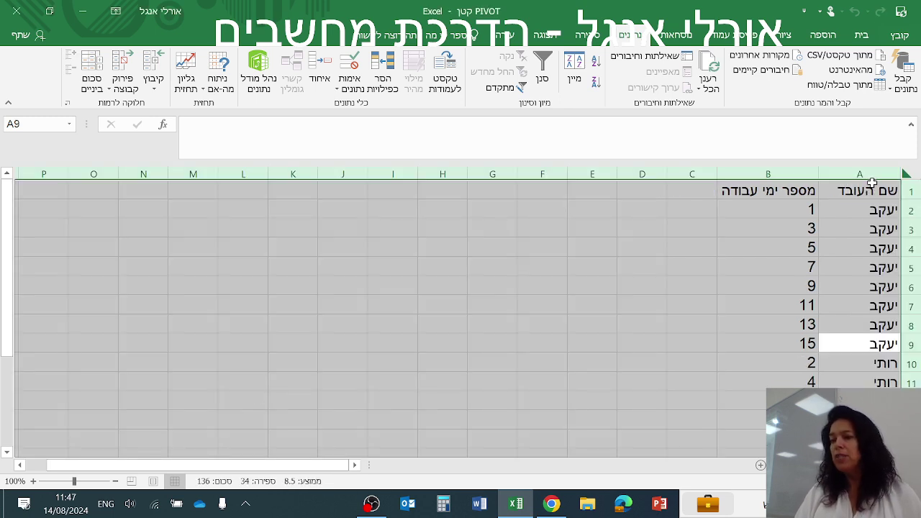
Step: Select the employee data range from the header down
left_click(876, 185)
left_click_drag(877, 184, 756, 430)
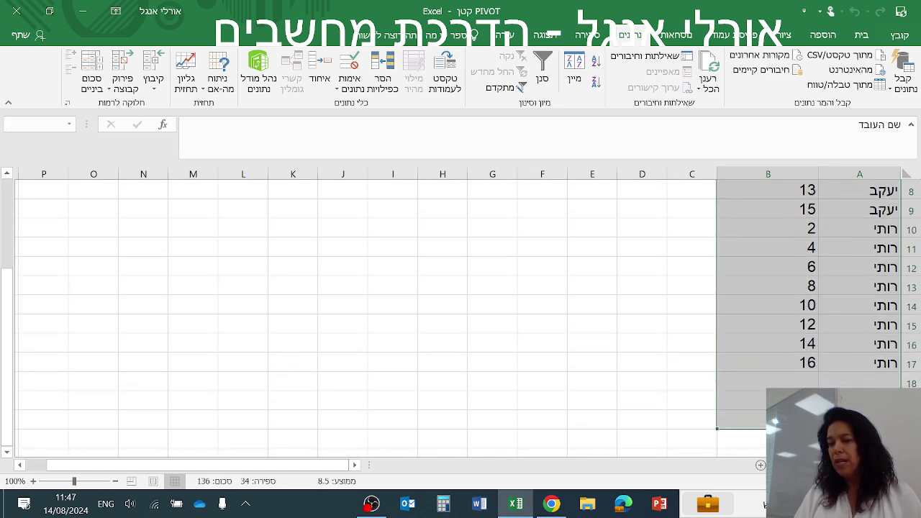
left_click_drag(755, 431, 797, 363)
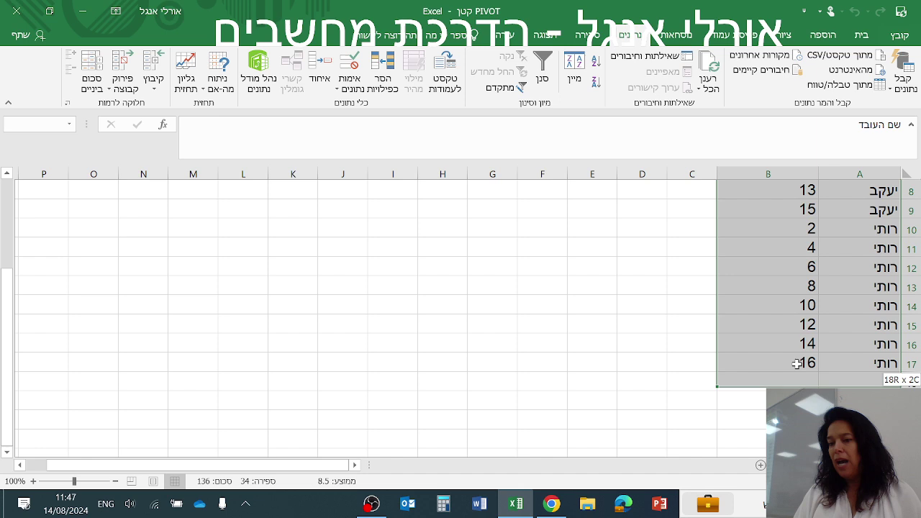
Step: Sort the selection by מספר ימי עבודה, smallest to largest, and review the reordered rows
left_click(575, 70)
left_click(294, 279)
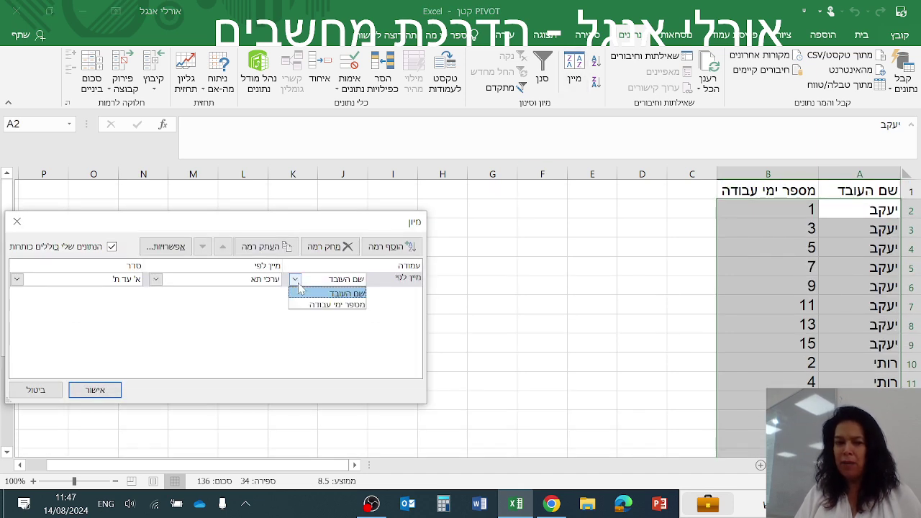
left_click(308, 305)
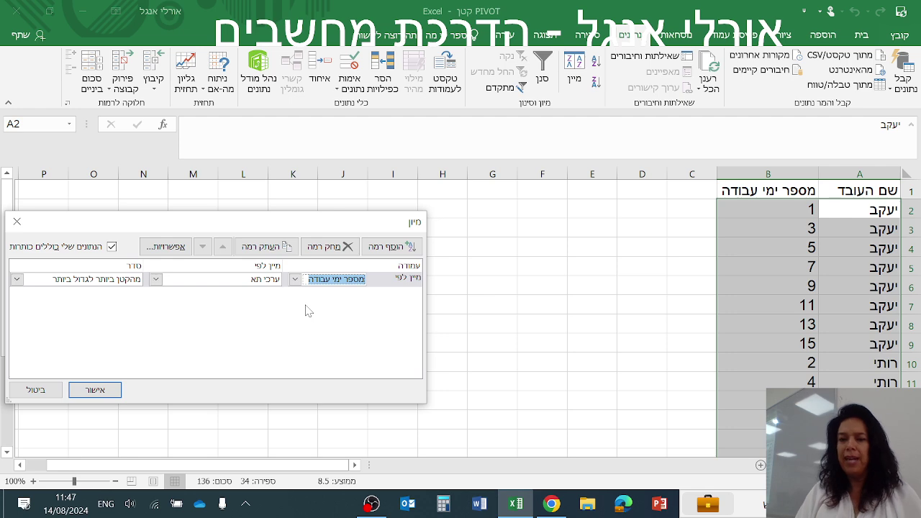
left_click(92, 389)
key("Down")
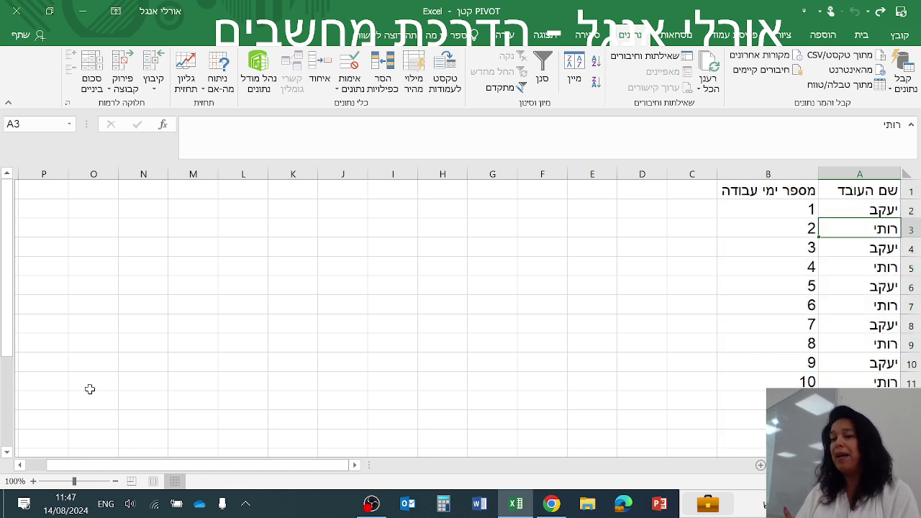
key("Down")
key("Down")
key("Down")
key("Down")
key("Down")
key("Down")
key("Down")
key("Down")
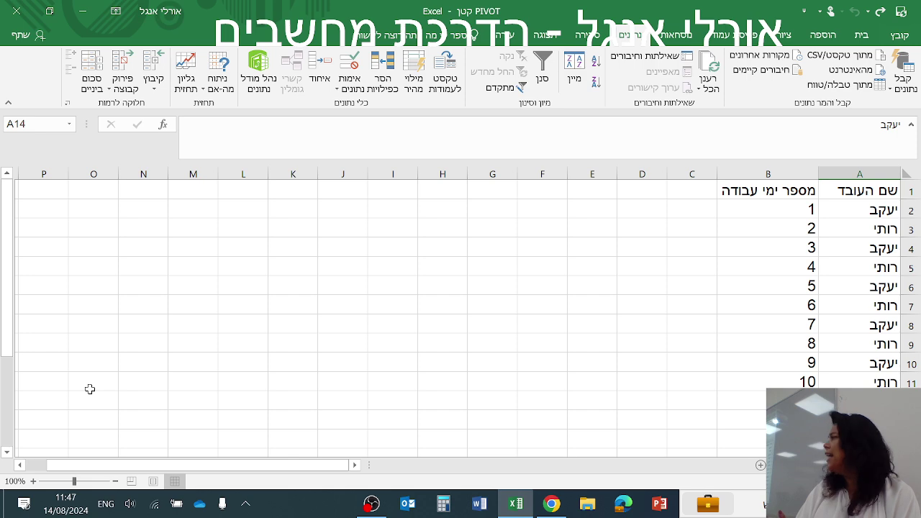
key("Down")
key("Down")
key("Down")
key("Down")
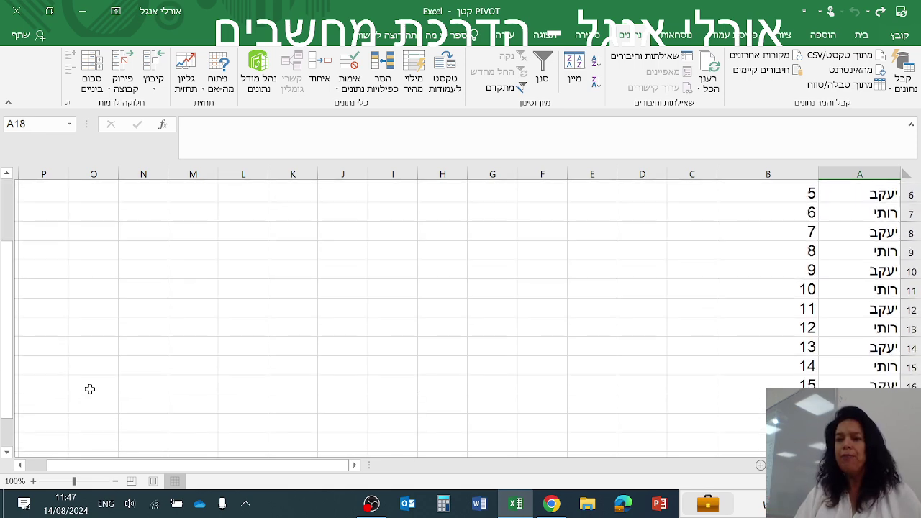
key("Up")
key("Up")
key("Up")
key("Up")
key("Up")
key("Up")
key("Up")
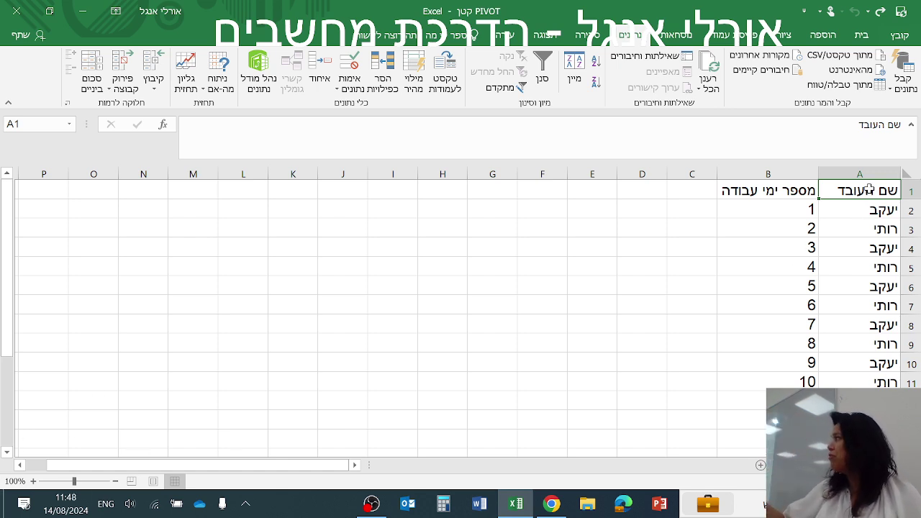
Step: Insert a PivotTable from the A1:B17 work-day data on a new worksheet
mouse_move(869, 190)
left_mouse_down()
mouse_move(754, 409)
mouse_move(763, 442)
mouse_move(781, 360)
left_mouse_up()
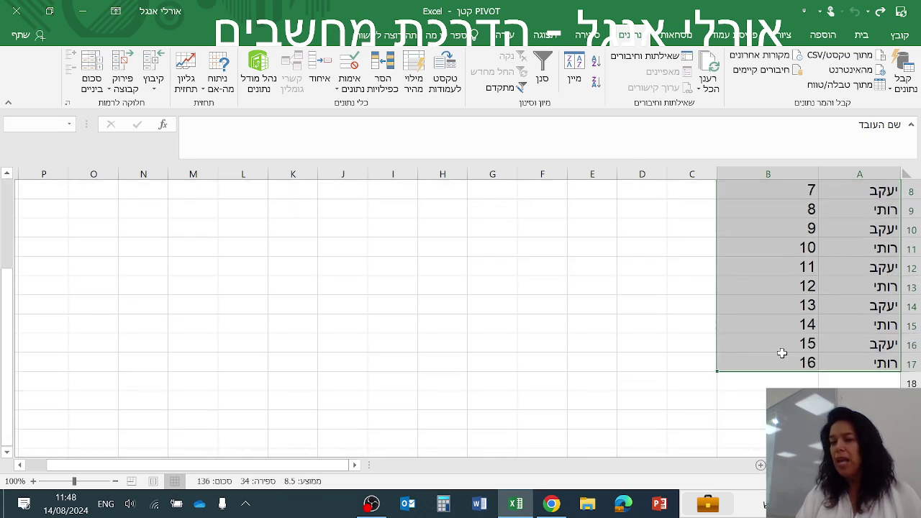
left_click(822, 34)
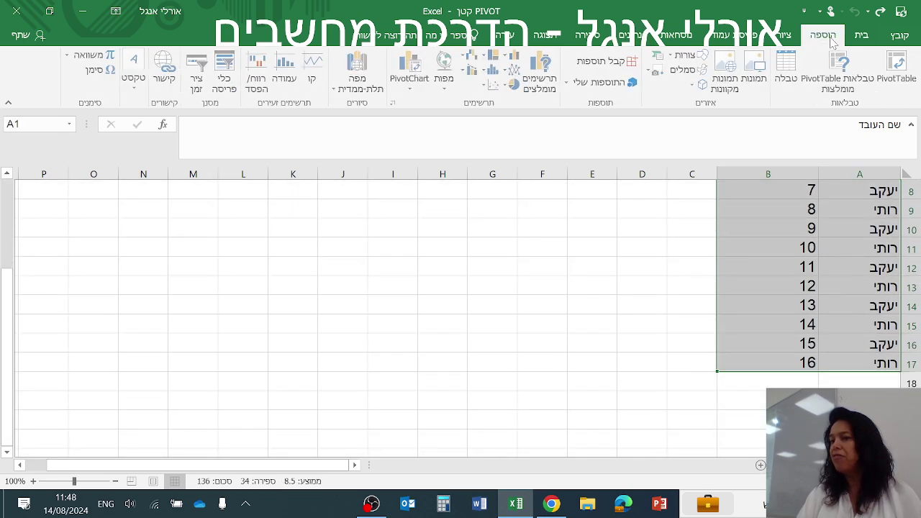
left_click(900, 75)
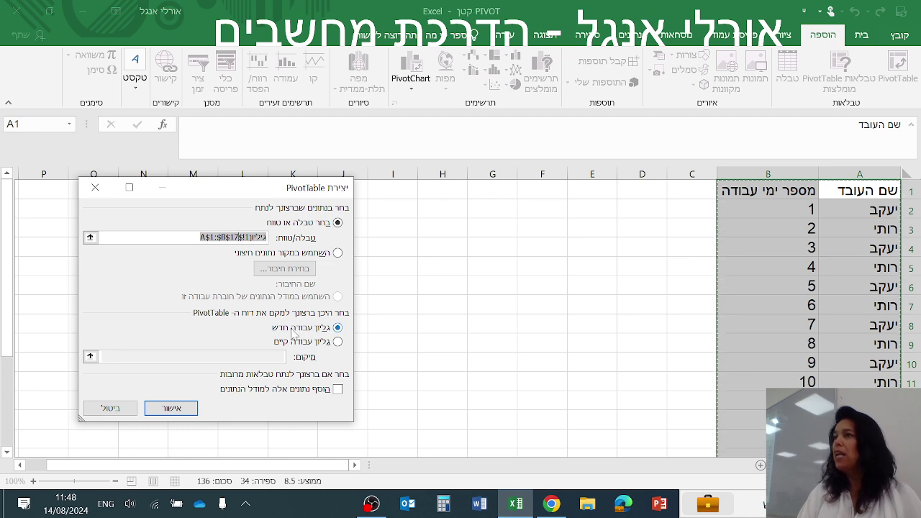
left_click(155, 410)
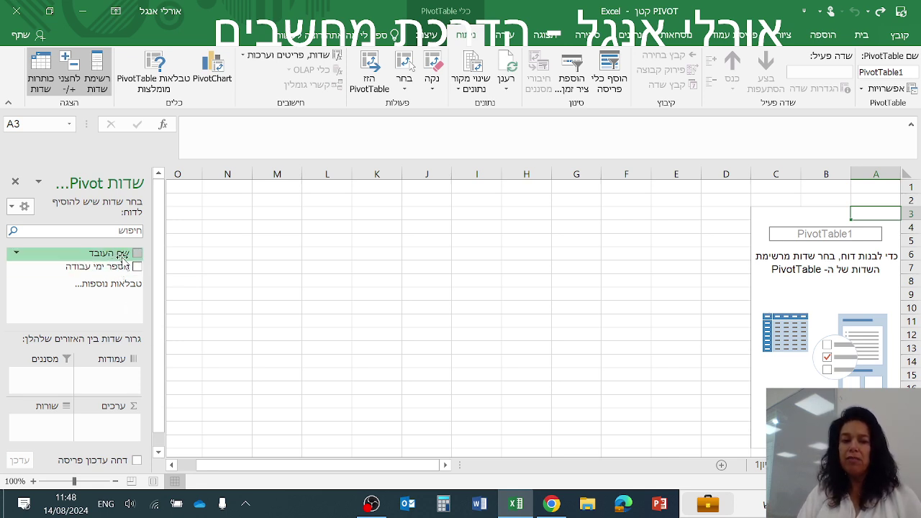
Step: Sum מספר ימי עבודה per employee, with שם העובד laid across columns: 64, 72, total 136
left_click_drag(122, 258, 50, 428)
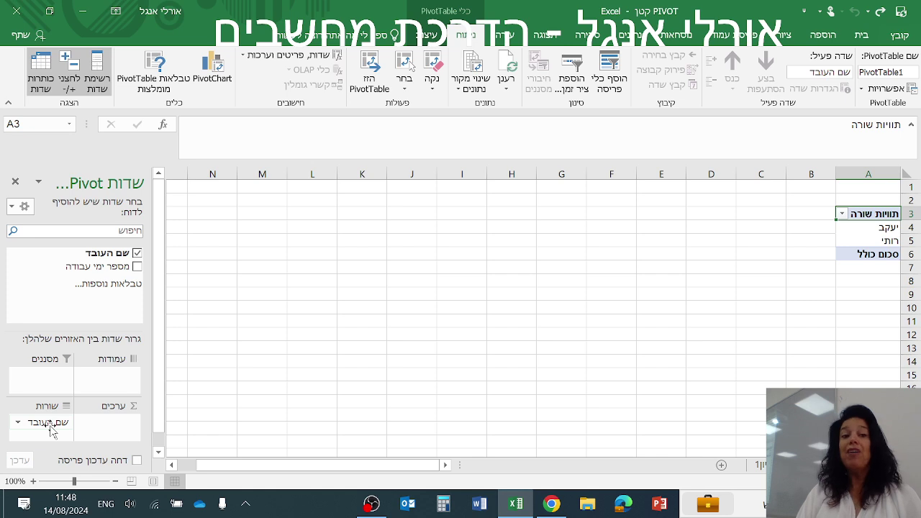
left_click_drag(130, 270, 113, 429)
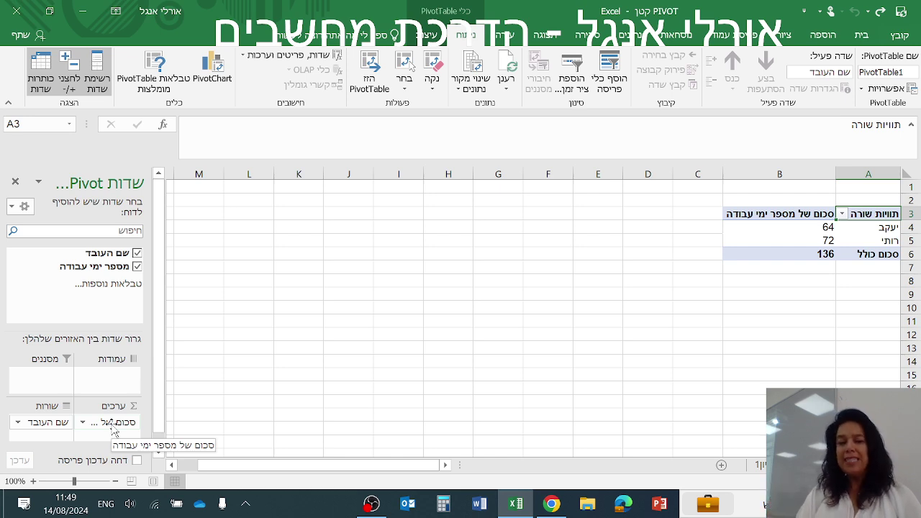
left_click_drag(45, 429, 107, 388)
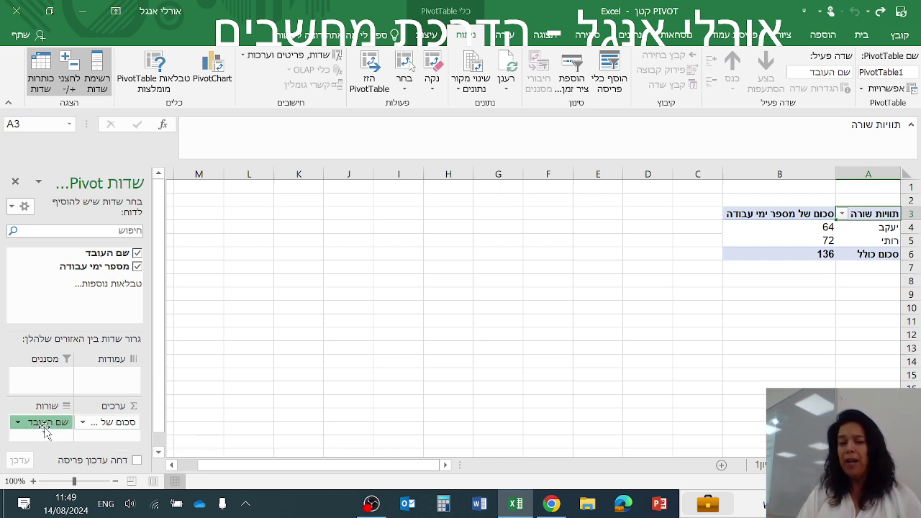